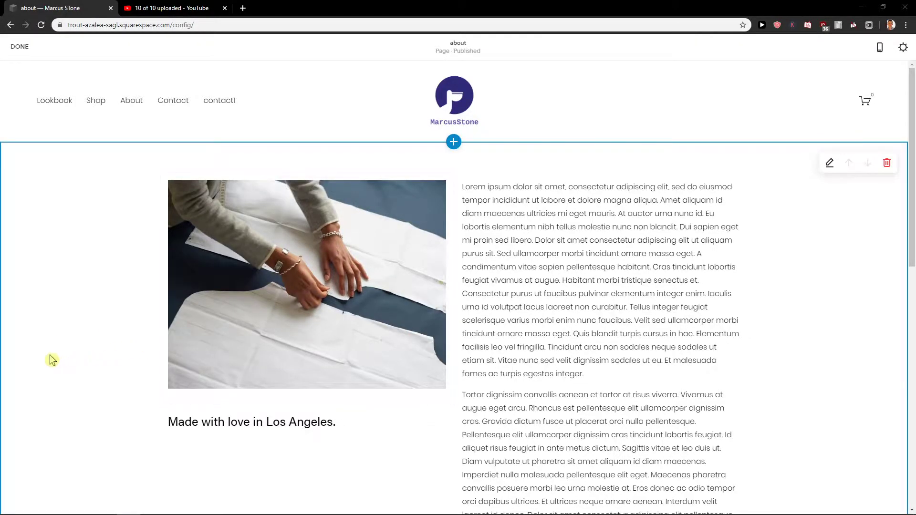
Leave page editing and open the site's Social Links settings
scroll(53, 361, "down", 4)
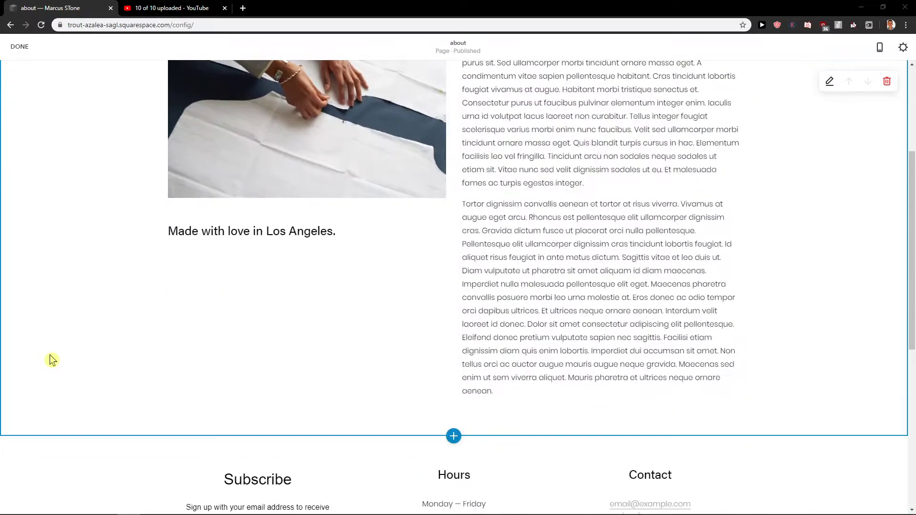
scroll(53, 360, "down", 5)
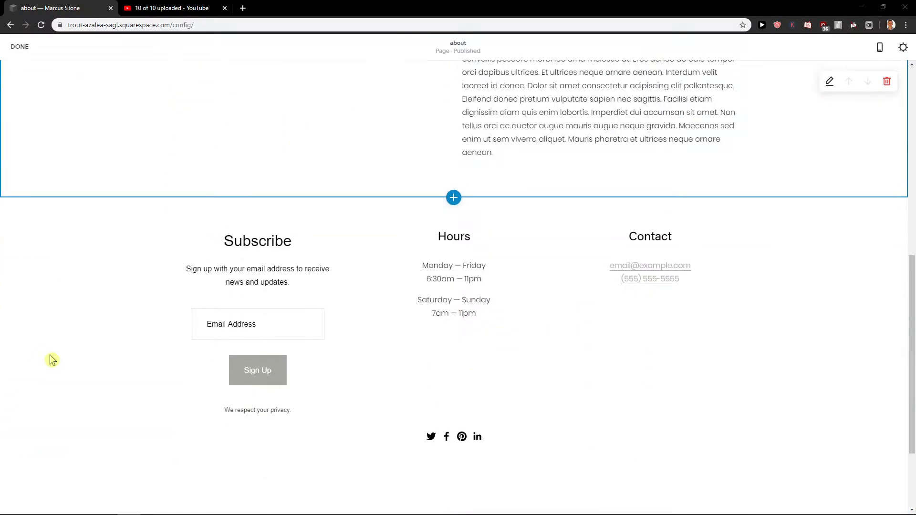
scroll(378, 341, "up", 9)
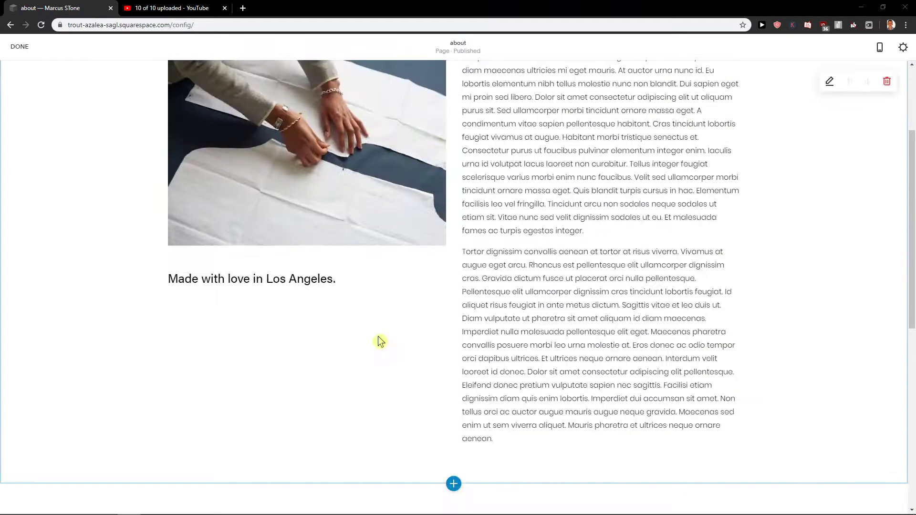
left_click(20, 47)
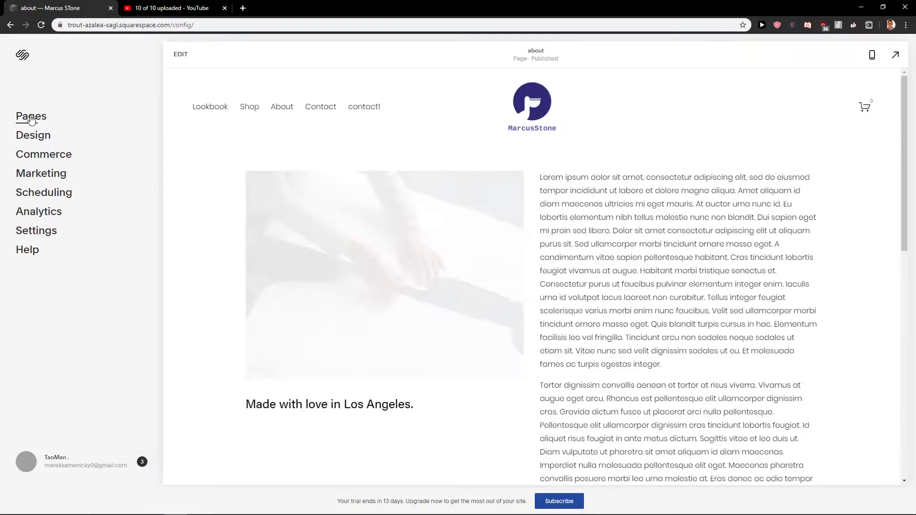
left_click(37, 232)
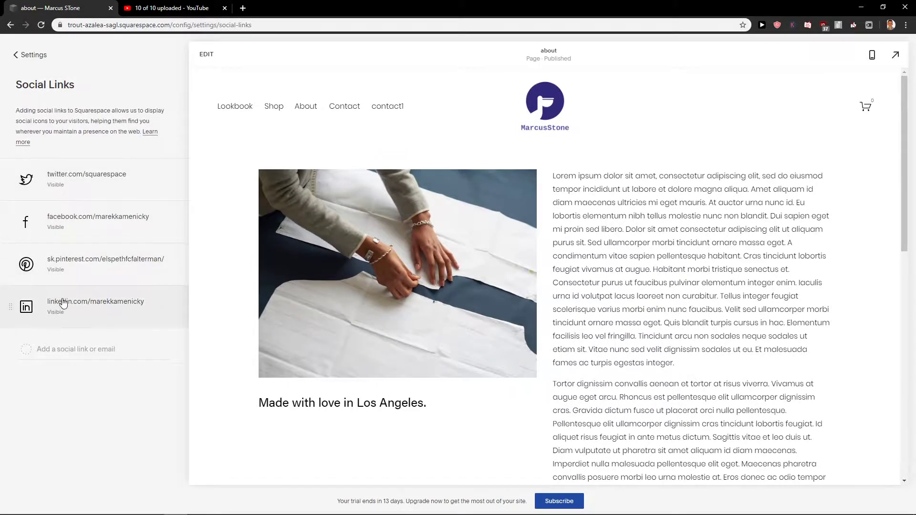
mouse_move(69, 232)
left_mouse_down()
mouse_move(65, 307)
mouse_move(67, 226)
left_mouse_up()
Remove the LinkedIn link and add a link to the site's YouTube channel
left_click(121, 306)
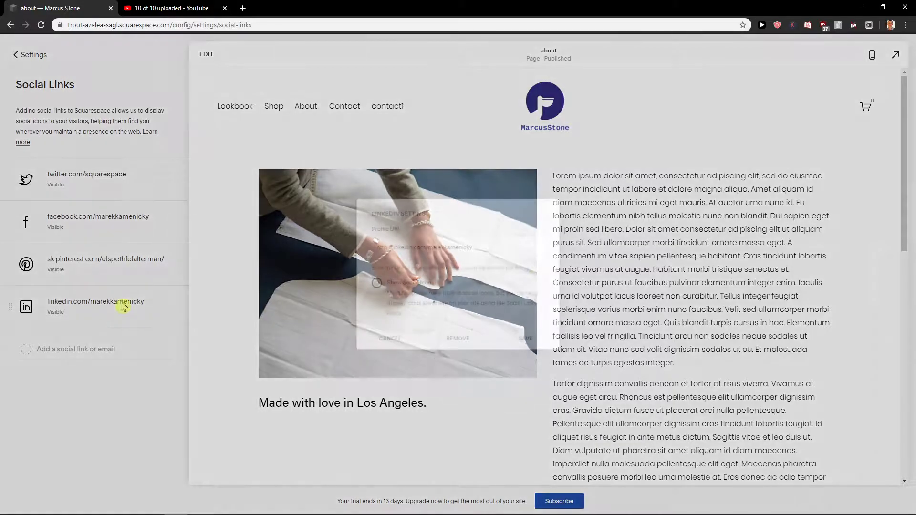
left_click(437, 342)
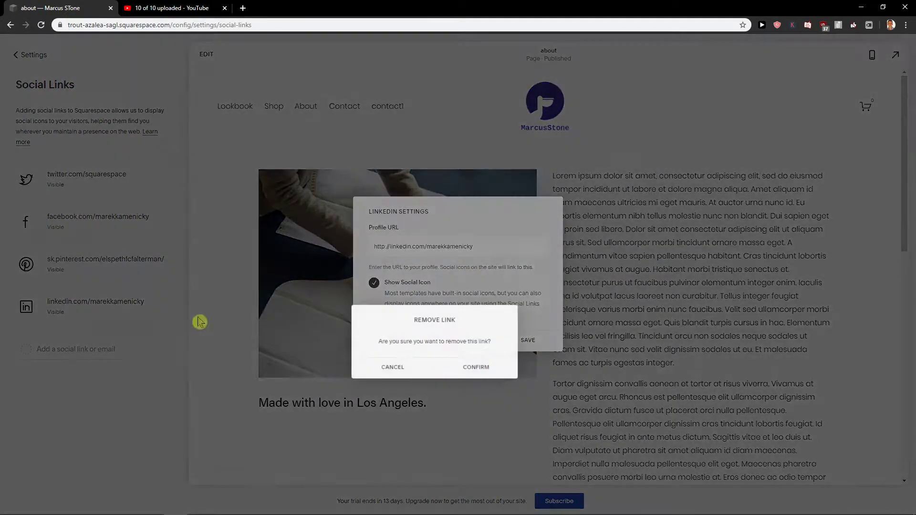
left_click(477, 367)
left_click(98, 303)
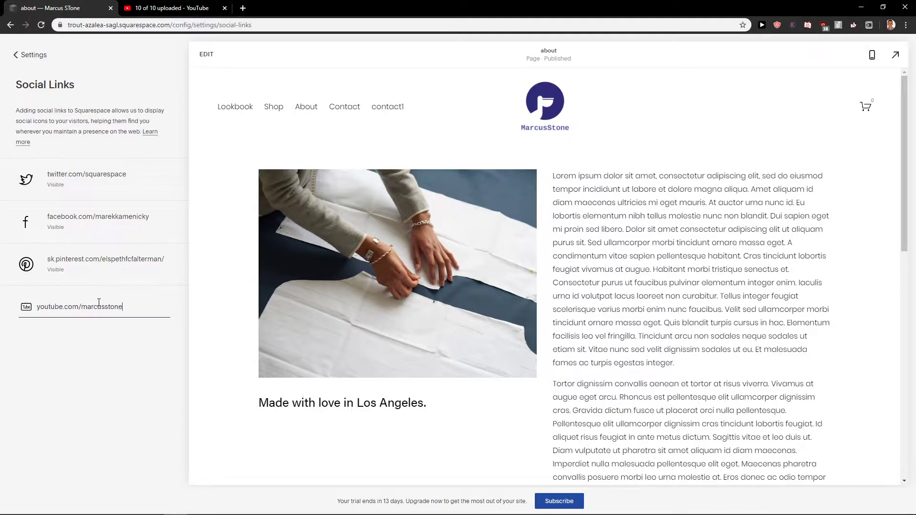
key("Return")
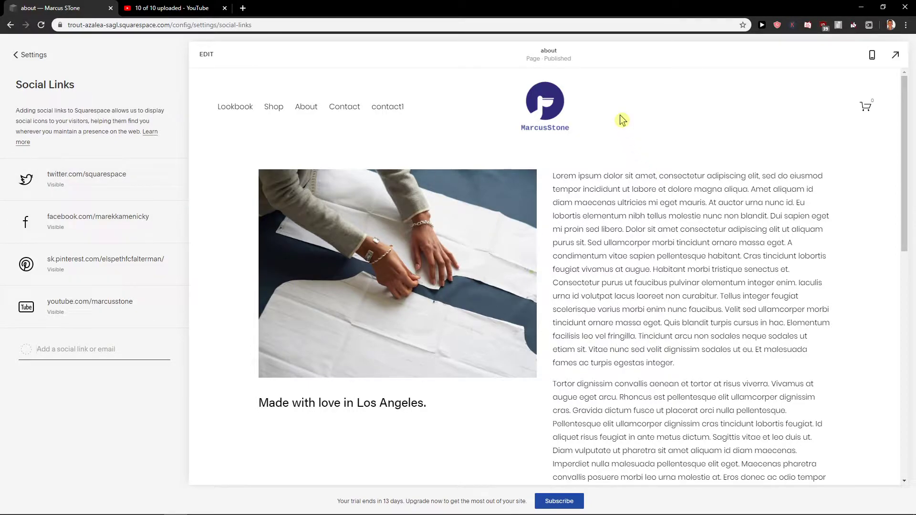
Switch on Social Links in the site header to show Twitter, Facebook, Pinterest and YouTube icons
left_click(38, 56)
left_click(351, 139)
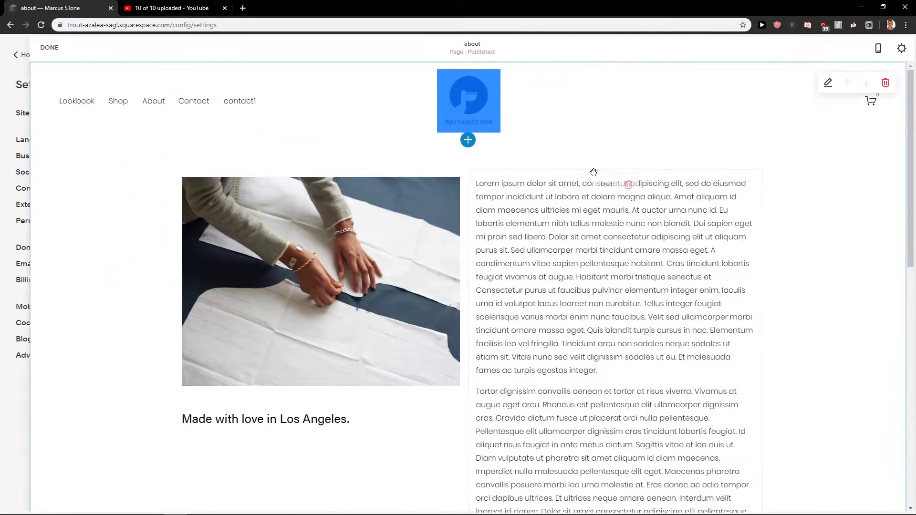
mouse_move(522, 127)
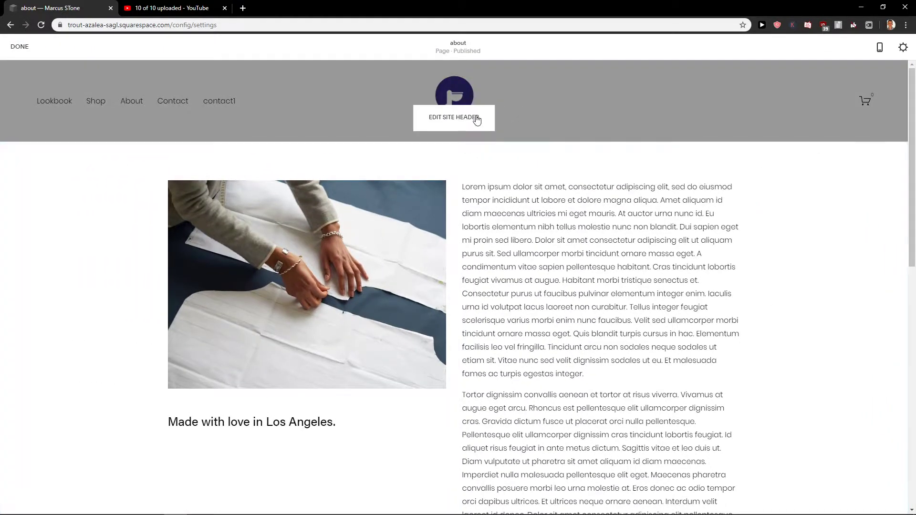
left_click(477, 119)
left_click(871, 299)
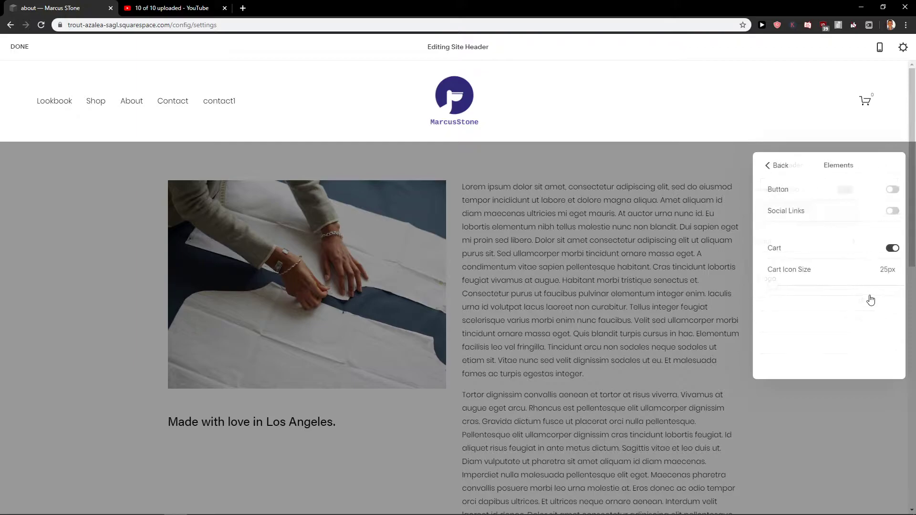
left_click(892, 211)
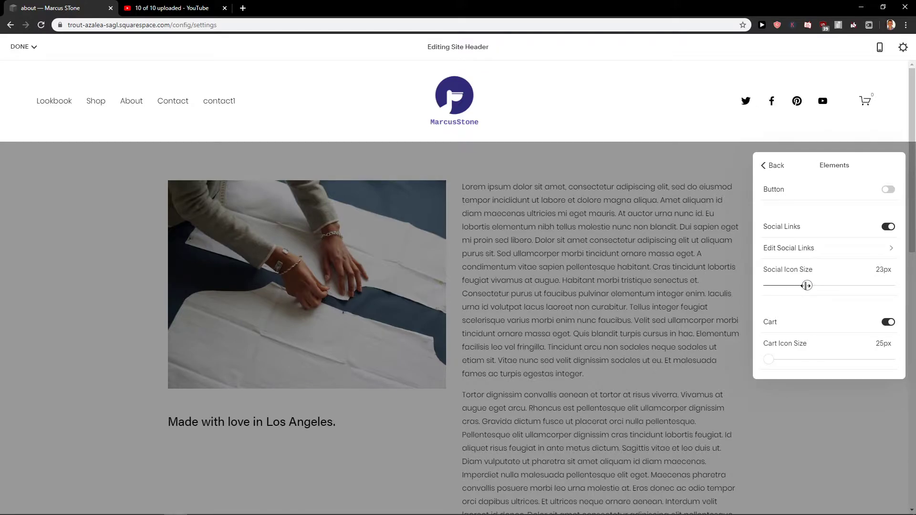
Finish the header and insert a Social Links block beneath the about page's body text
left_click(707, 340)
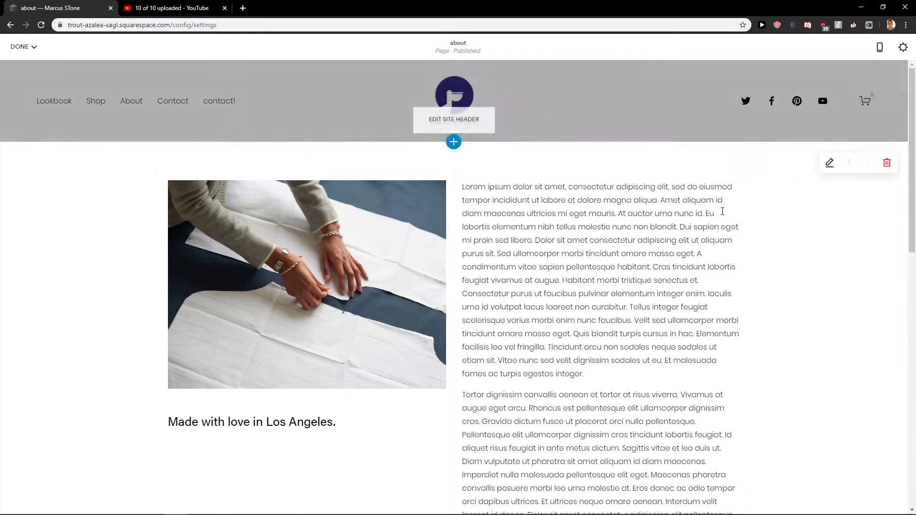
scroll(708, 239, "down", 8)
scroll(703, 243, "up", 7)
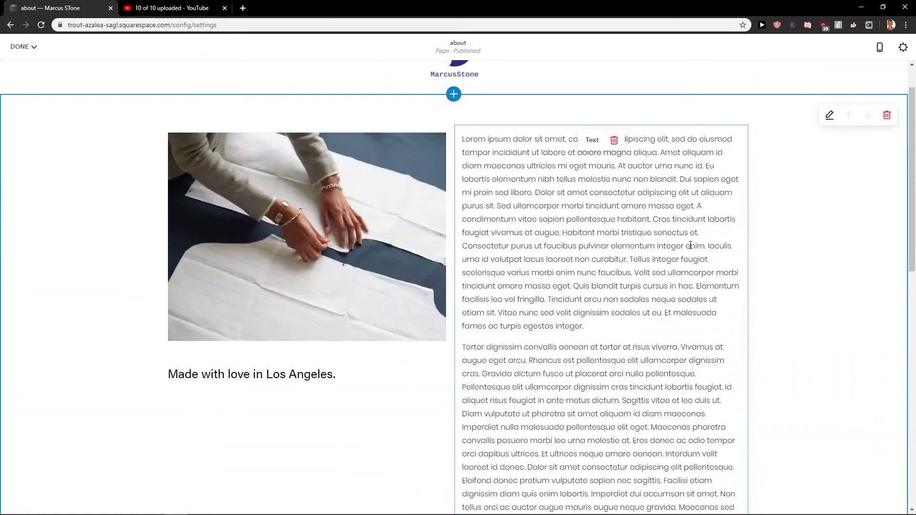
scroll(637, 254, "up", 1)
scroll(446, 278, "down", 3)
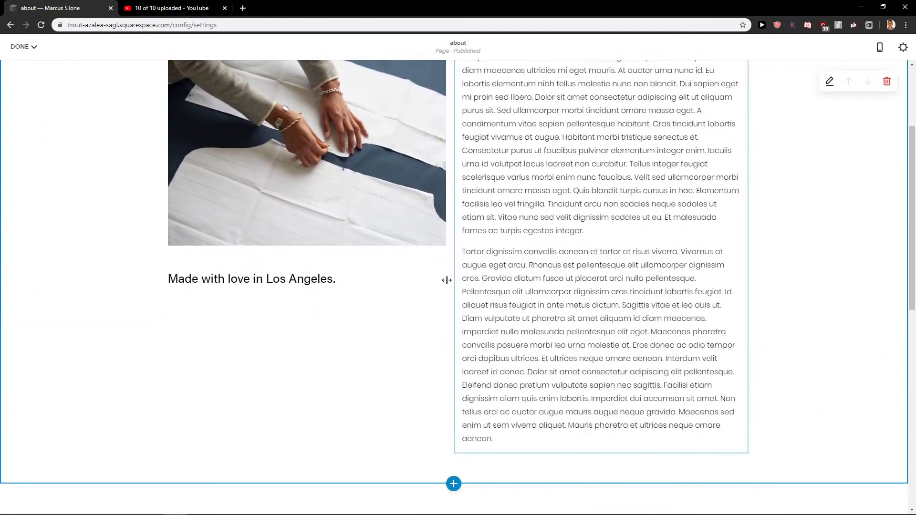
scroll(442, 283, "up", 3)
scroll(442, 283, "down", 4)
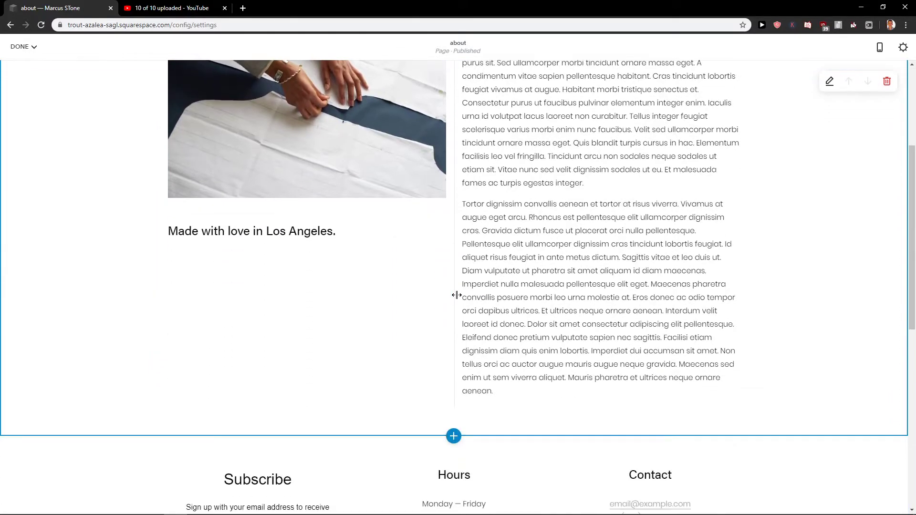
scroll(402, 332, "down", 4)
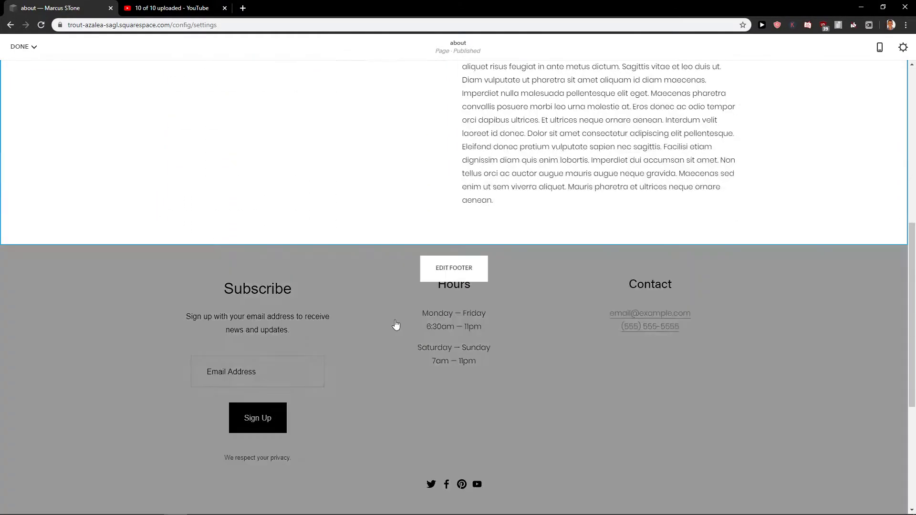
scroll(397, 323, "up", 1)
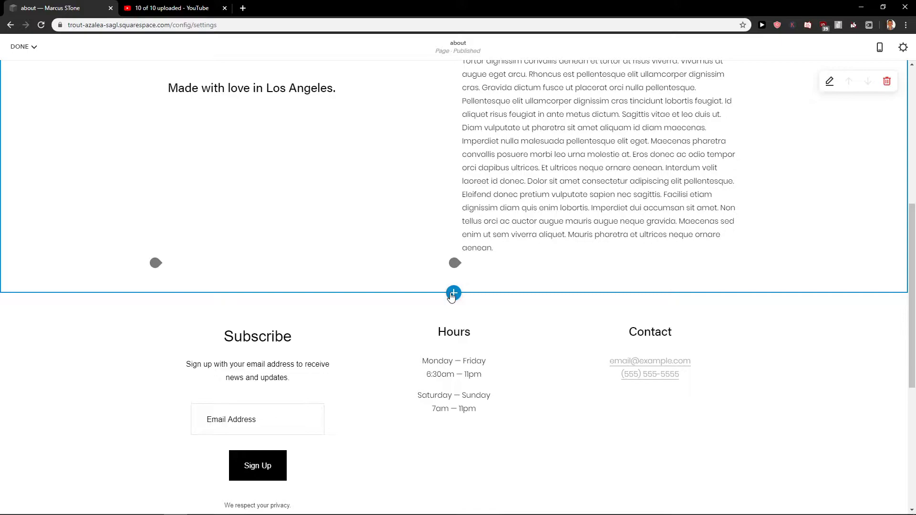
left_click(455, 264)
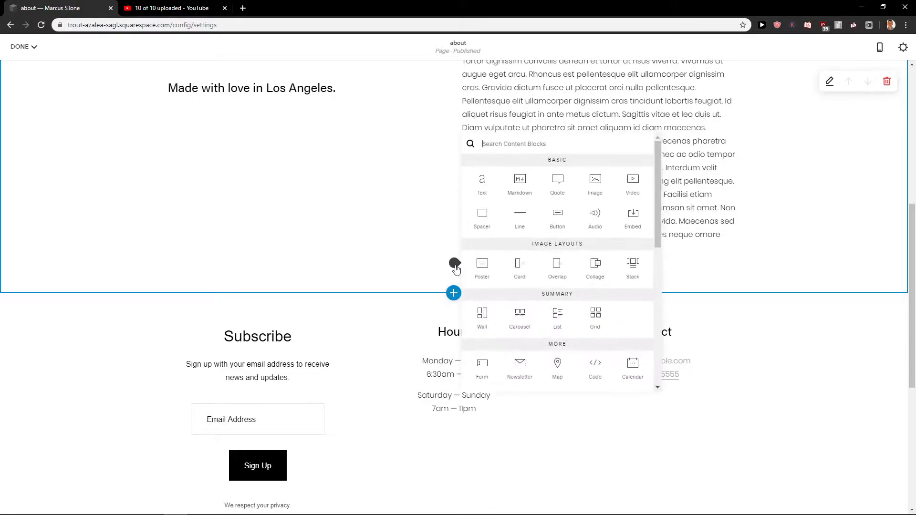
scroll(525, 293, "down", 5)
scroll(555, 292, "down", 3)
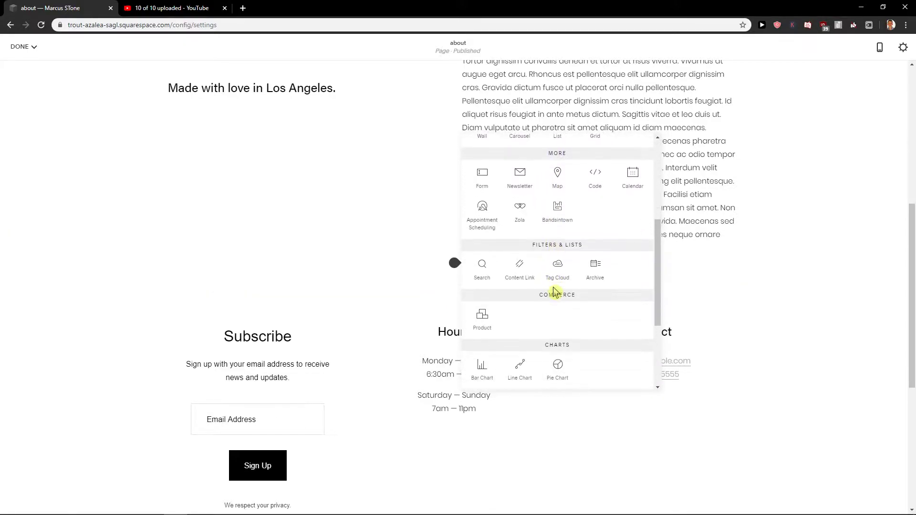
scroll(553, 291, "down", 1)
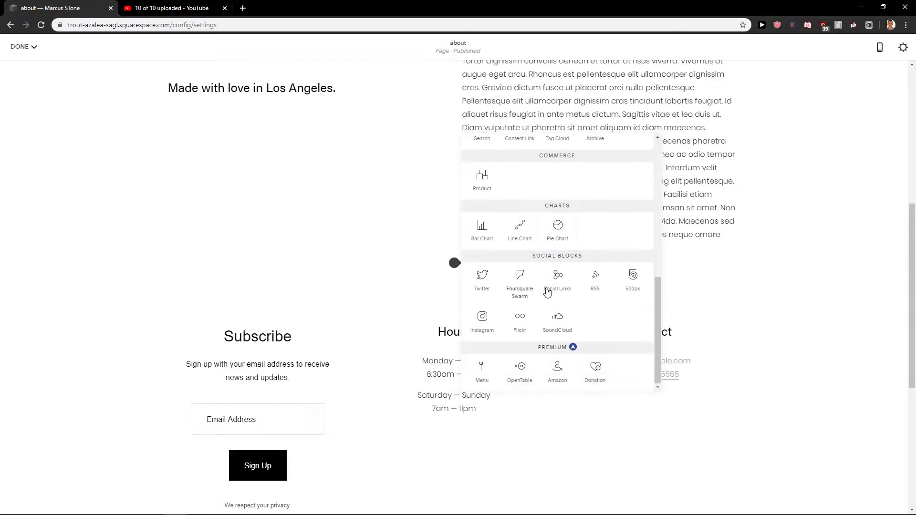
left_click(558, 285)
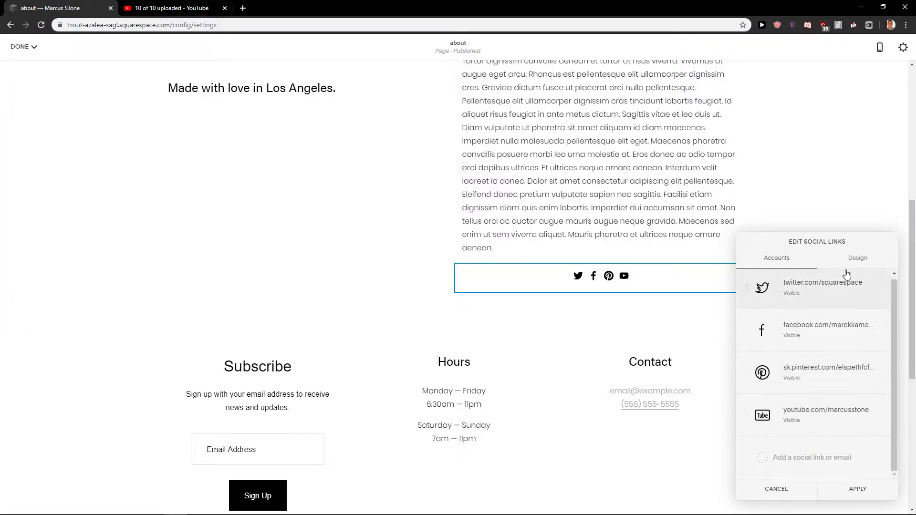
Center-align the social icons, keeping the current icon size, and close the editor
left_click(858, 260)
left_click(831, 302)
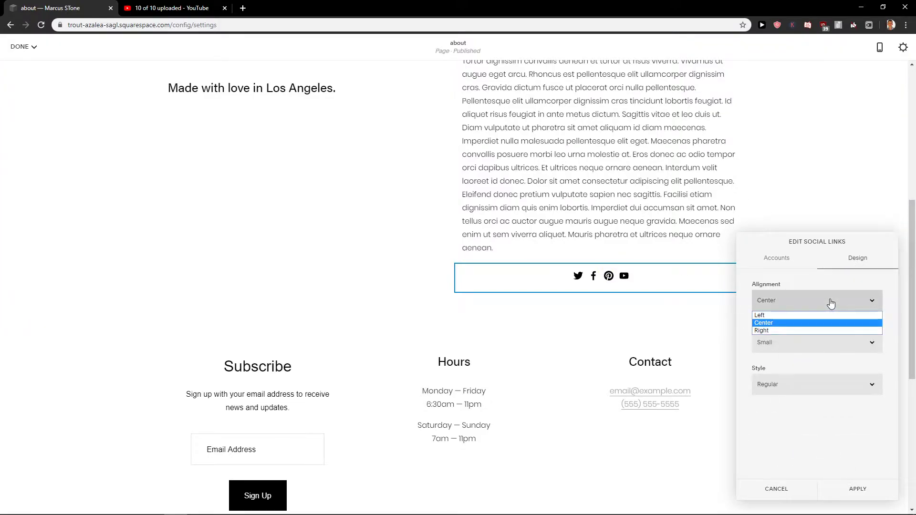
left_click(819, 331)
left_click(756, 301)
left_click(801, 323)
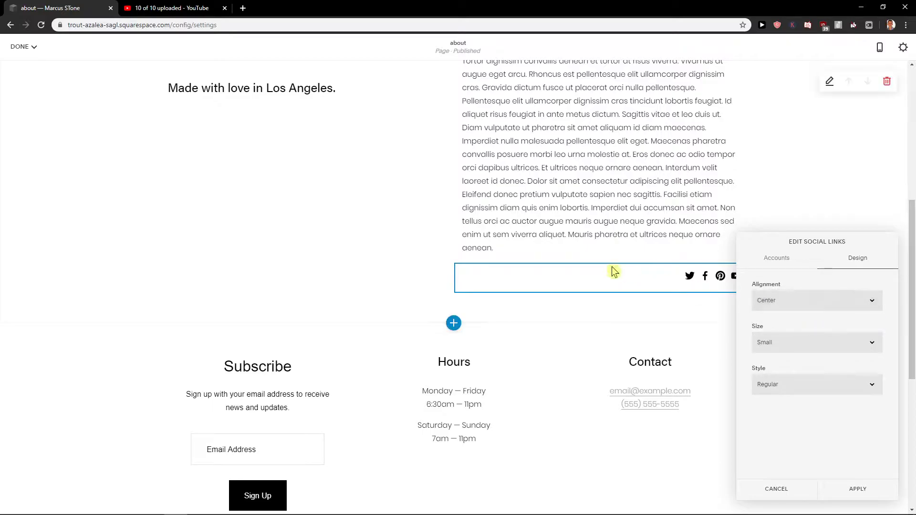
left_click(761, 343)
left_click(606, 270)
left_click(401, 255)
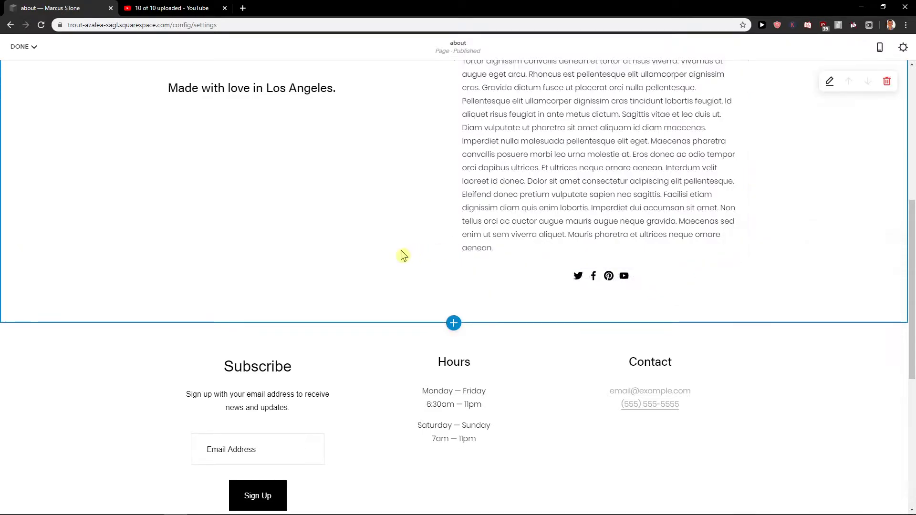
left_click_drag(538, 272, 238, 273)
mouse_move(457, 282)
left_mouse_down()
mouse_move(358, 281)
mouse_move(430, 276)
mouse_move(471, 301)
mouse_move(455, 292)
left_mouse_up()
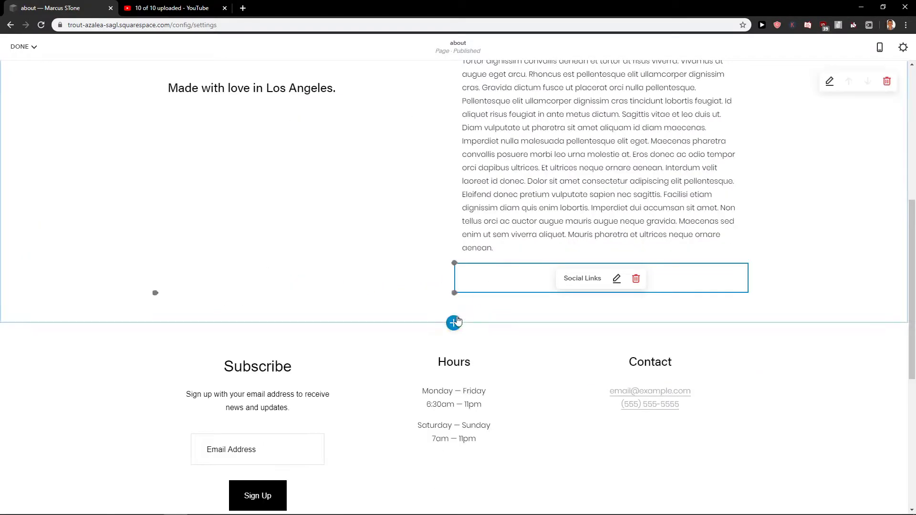
Open the site footer for editing and browse the footer section layouts without adding one
scroll(429, 334, "down", 4)
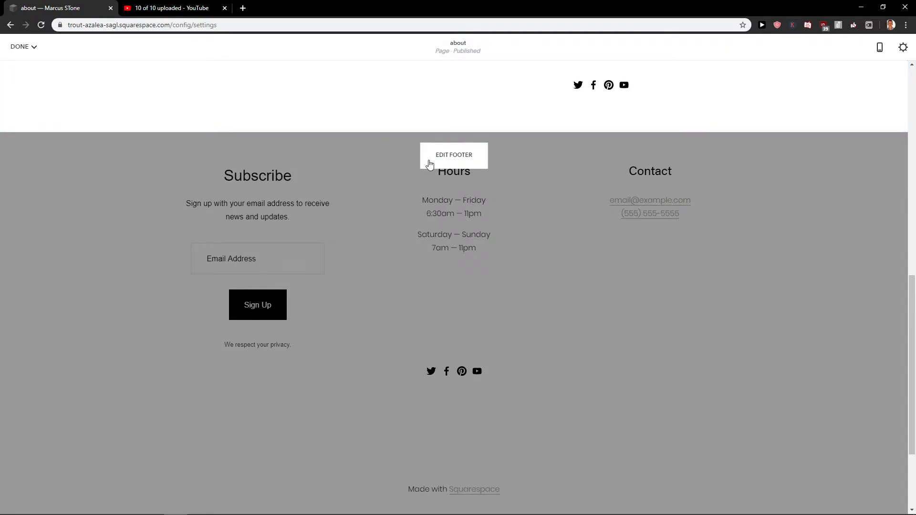
left_click(467, 163)
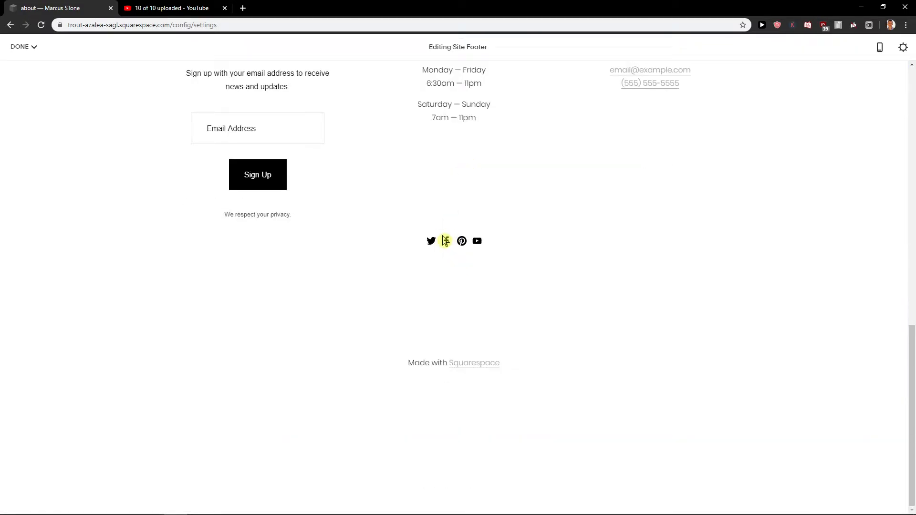
scroll(405, 244, "up", 5)
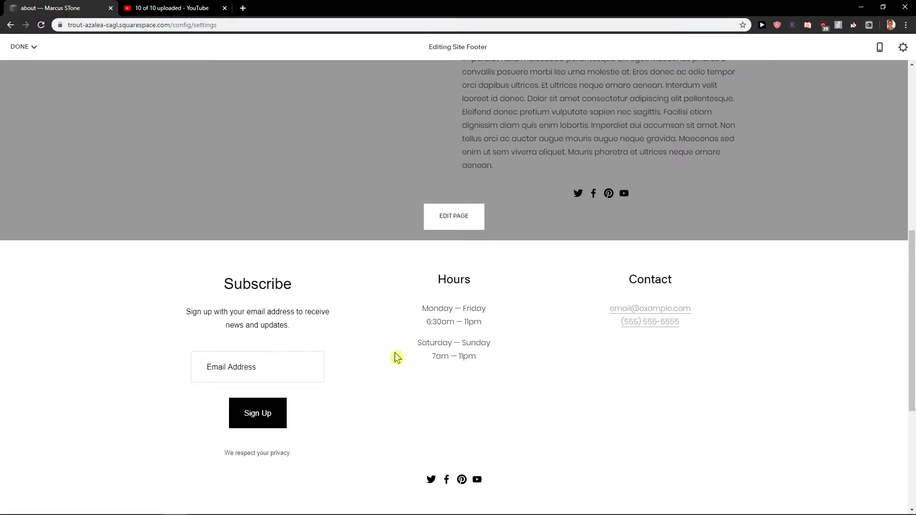
scroll(396, 357, "down", 4)
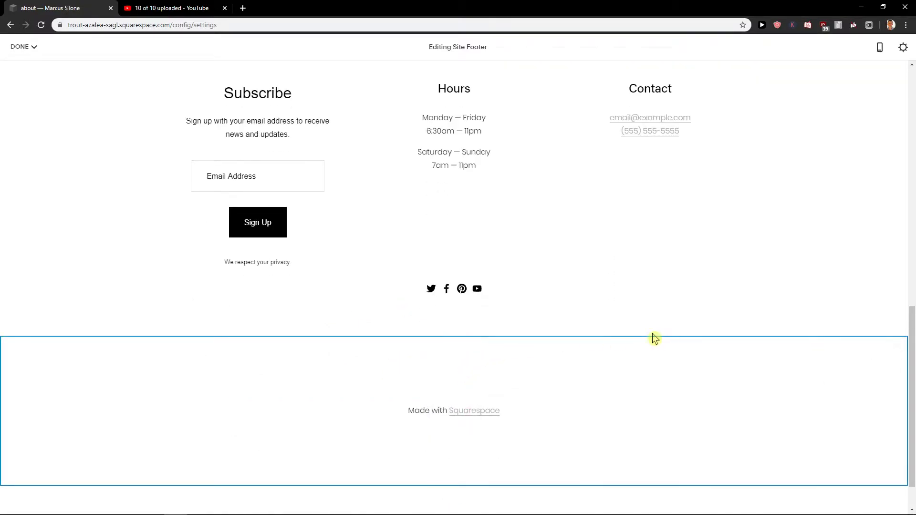
mouse_move(446, 339)
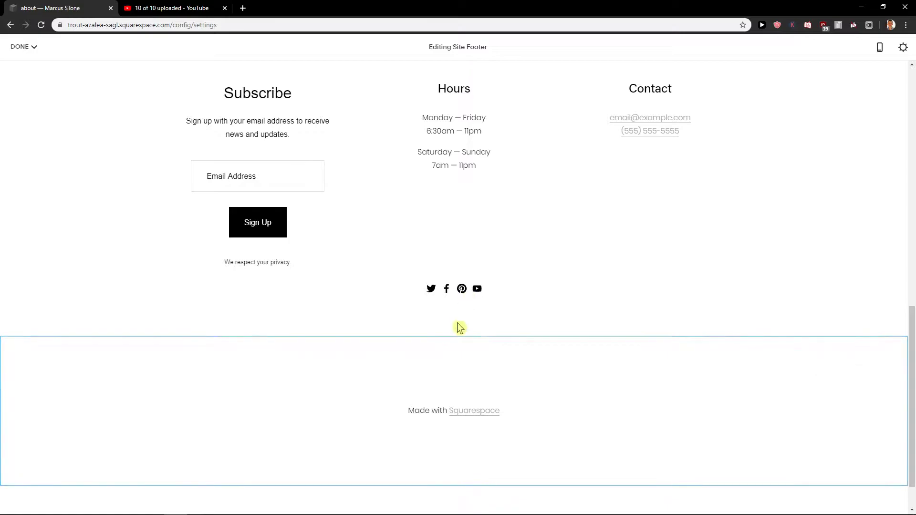
left_click(454, 337)
scroll(346, 227, "down", 4)
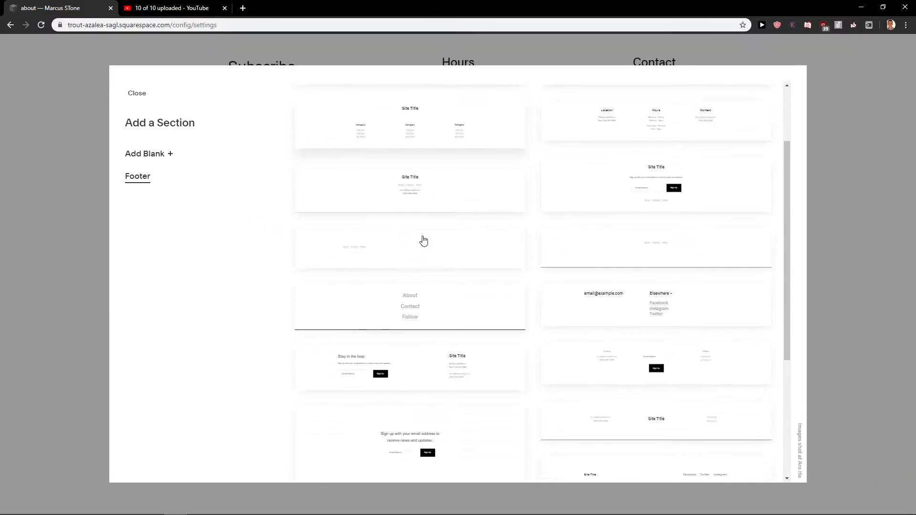
scroll(397, 228, "up", 4)
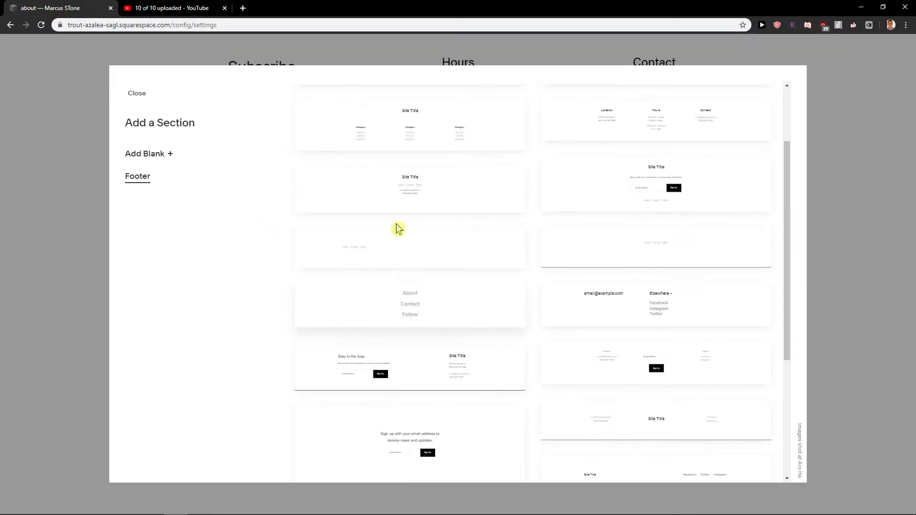
left_click(534, 228)
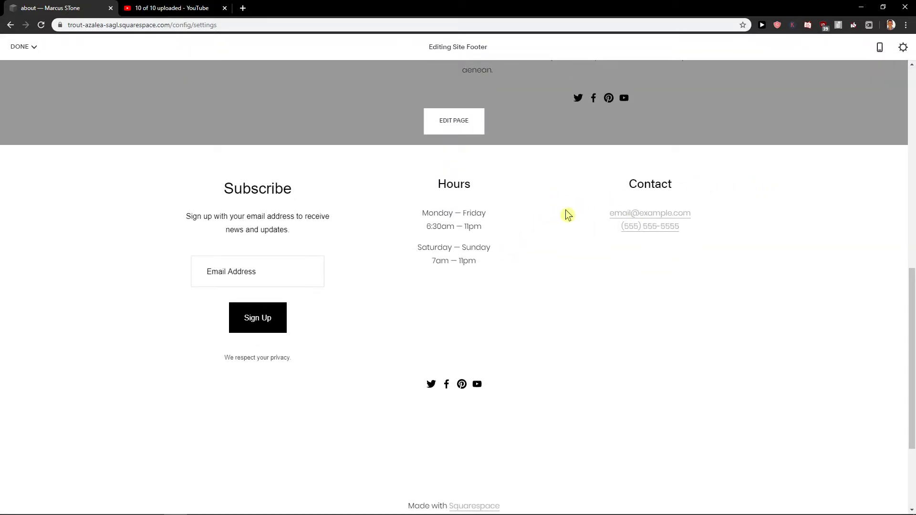
Delete the Made with Squarespace section from the footer, then return to footer editing
scroll(568, 215, "down", 3)
left_click(887, 309)
left_click(501, 310)
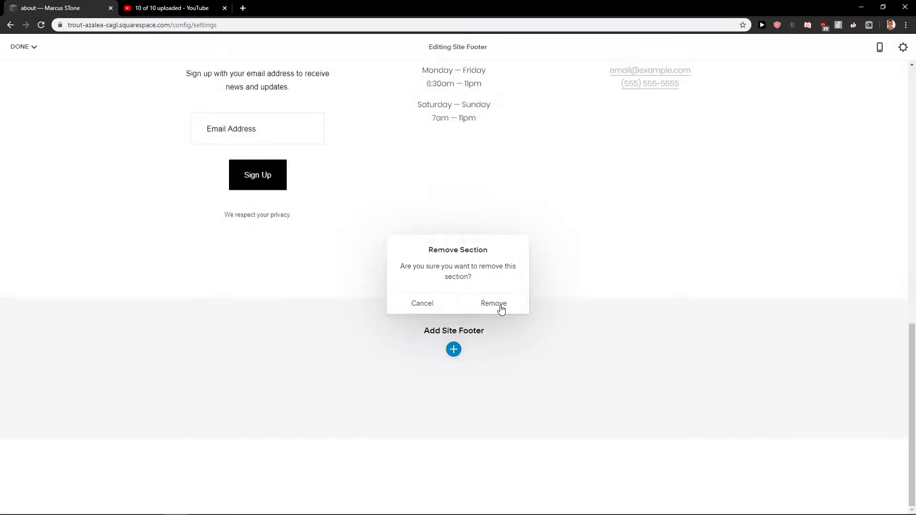
scroll(529, 242, "up", 3)
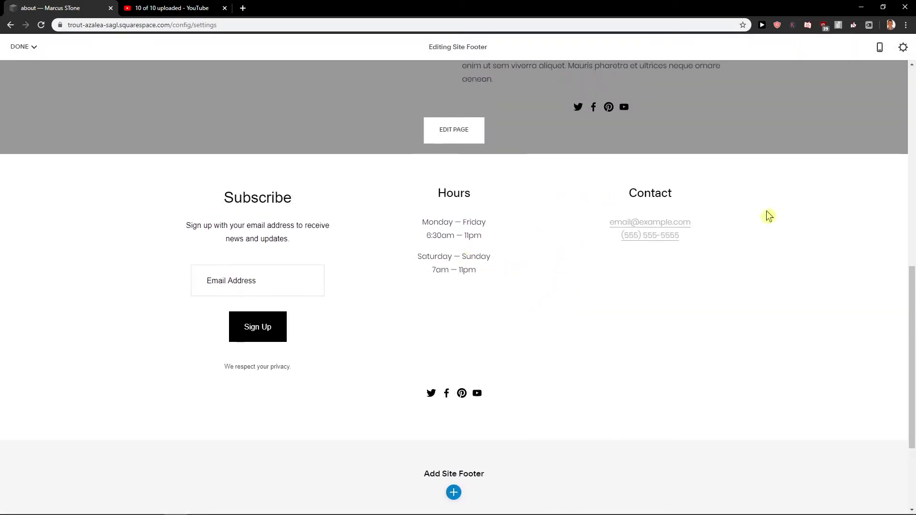
left_click(445, 138)
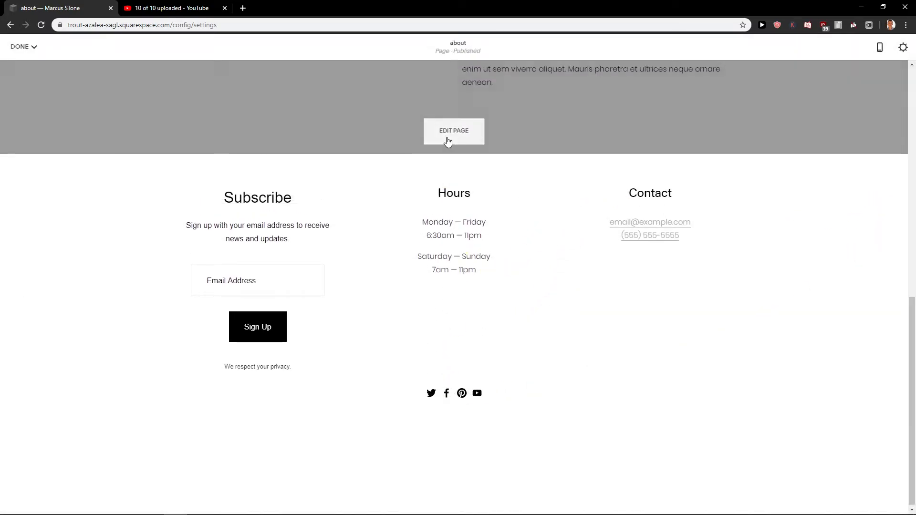
left_click(773, 171)
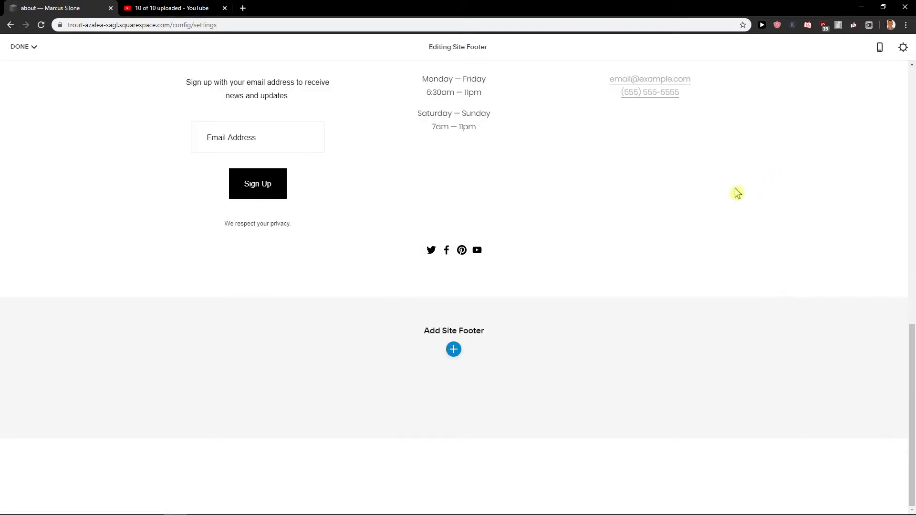
scroll(529, 285, "up", 3)
scroll(418, 239, "down", 3)
Add a Site Title footer section and delete its Social Links block
left_click(456, 351)
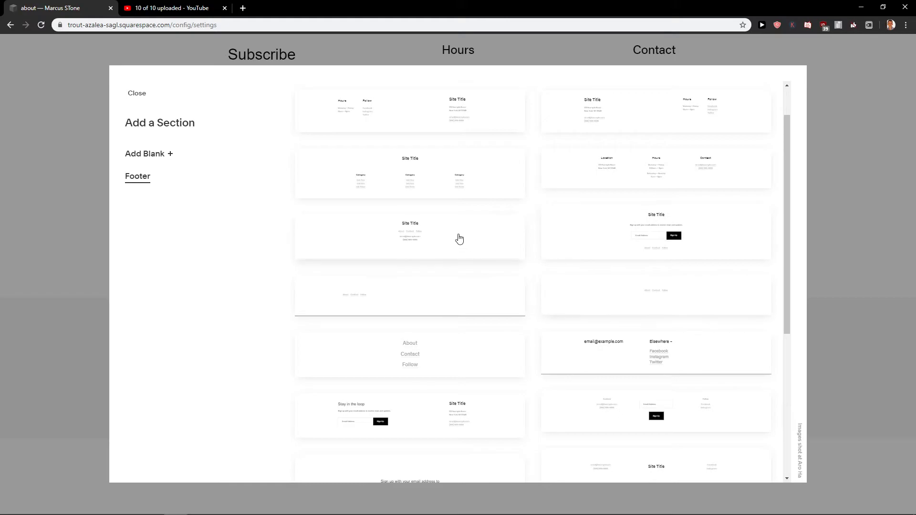
left_click(460, 238)
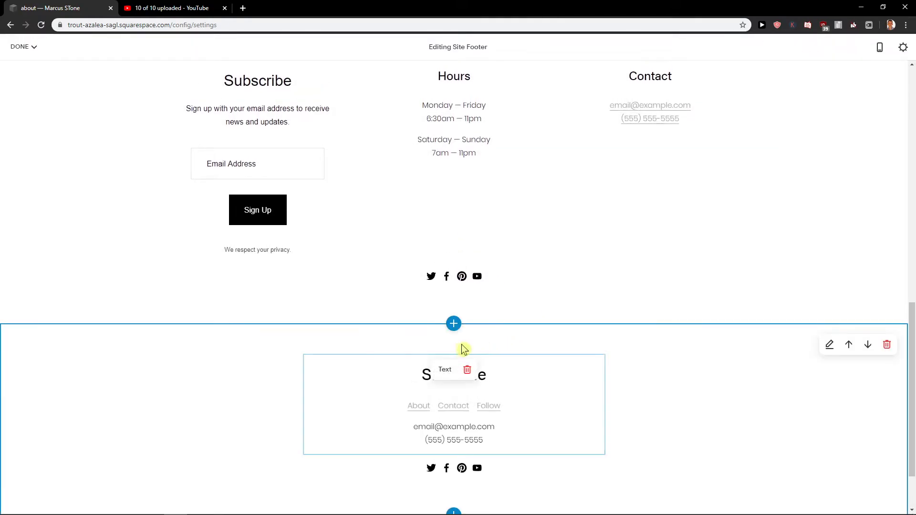
scroll(530, 303, "up", 3)
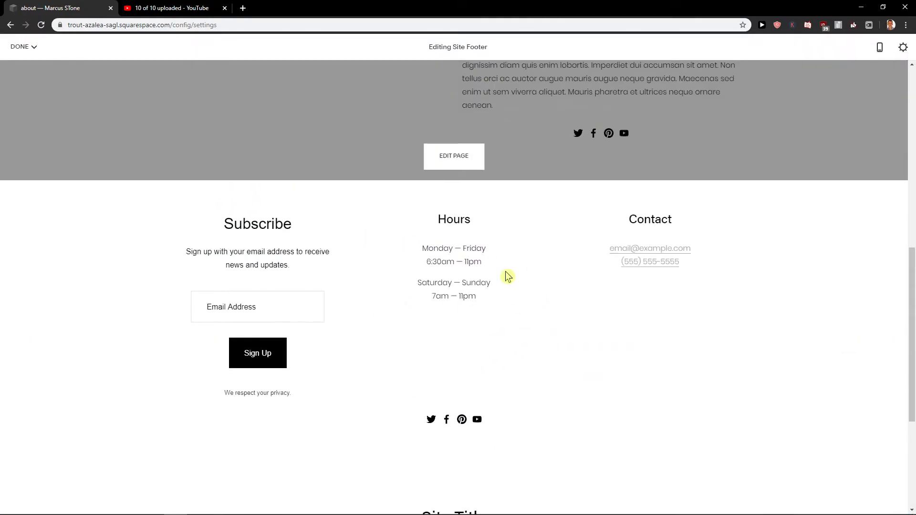
scroll(508, 277, "up", 4)
scroll(425, 337, "down", 9)
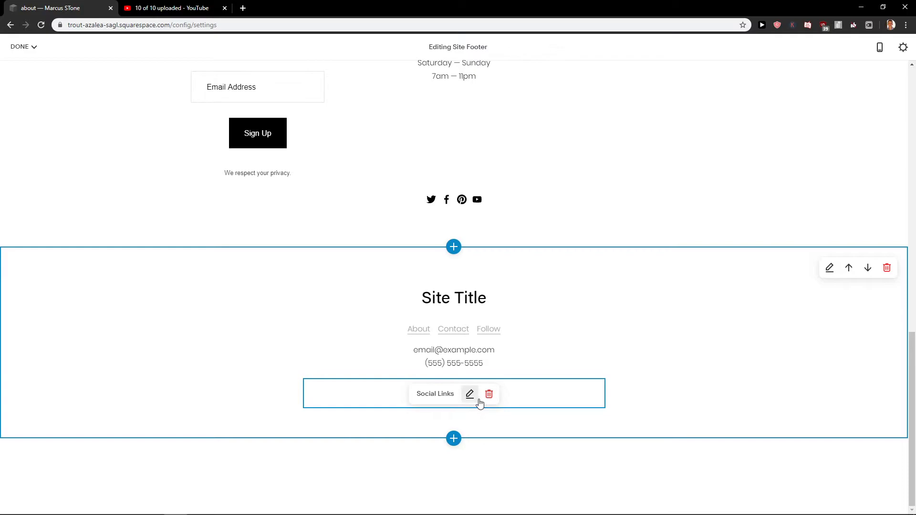
left_click(489, 394)
left_click(519, 397)
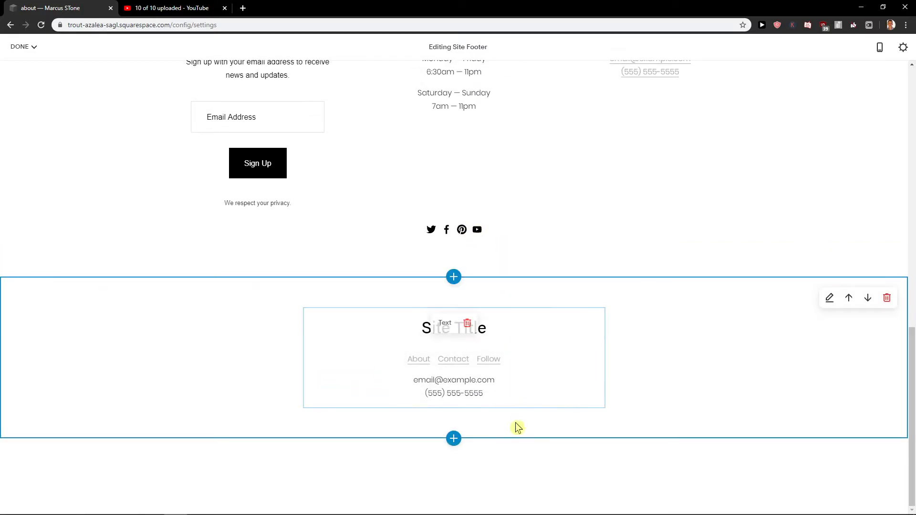
Add a blank section below the Site Title section
left_click(454, 439)
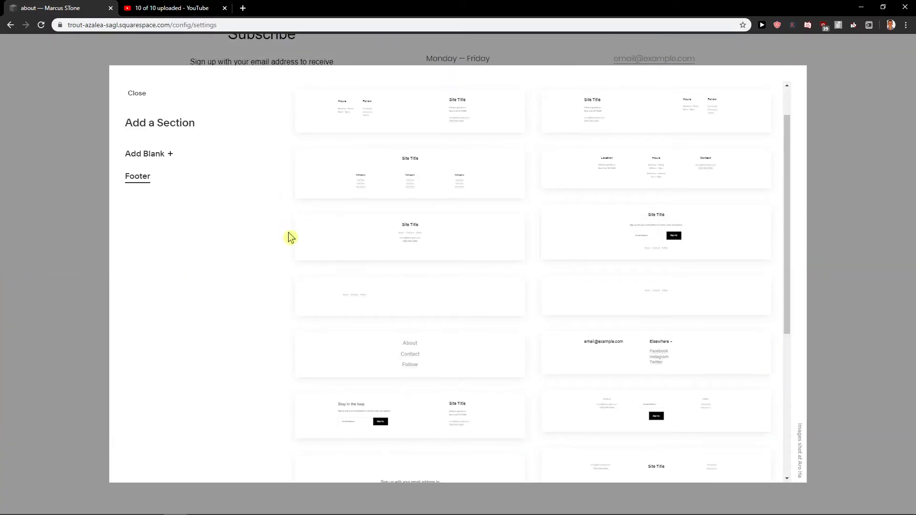
scroll(290, 237, "down", 4)
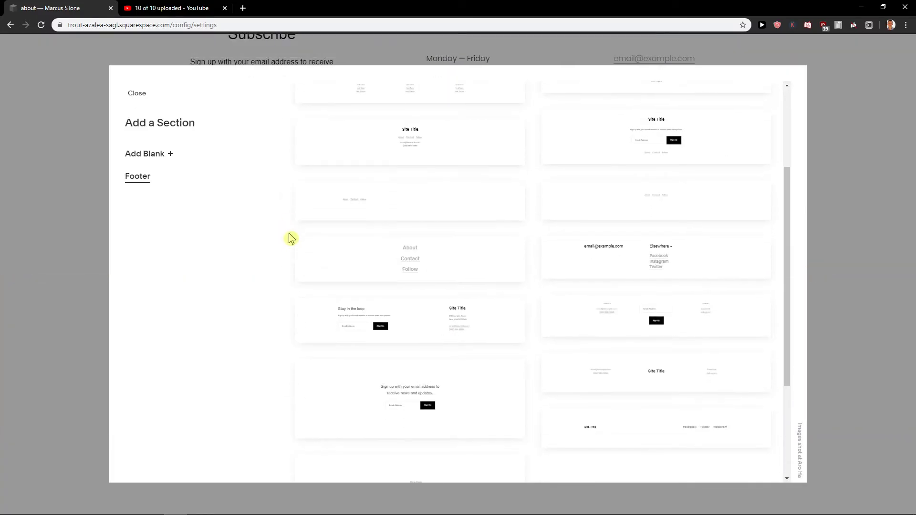
left_click(160, 154)
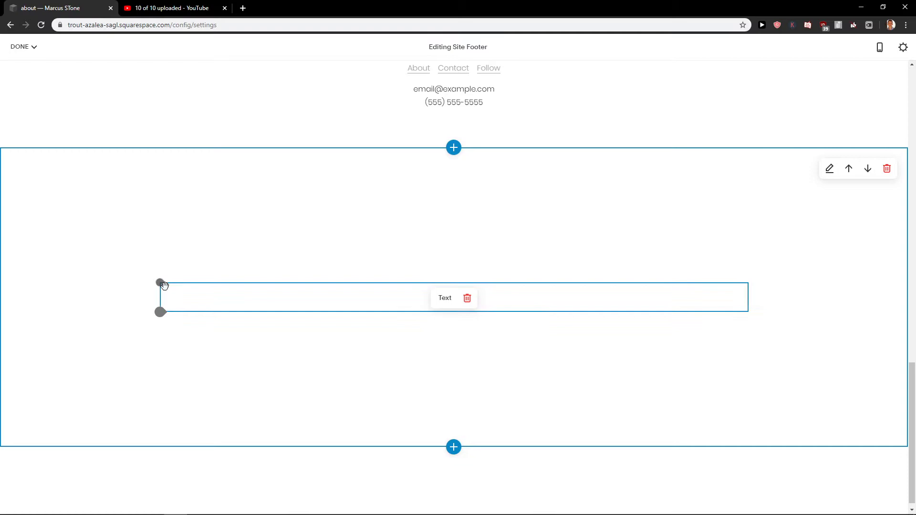
Insert a Social Links block with Twitter, Facebook, Pinterest and YouTube icons into the blank section
left_click(164, 286)
scroll(283, 317, "down", 8)
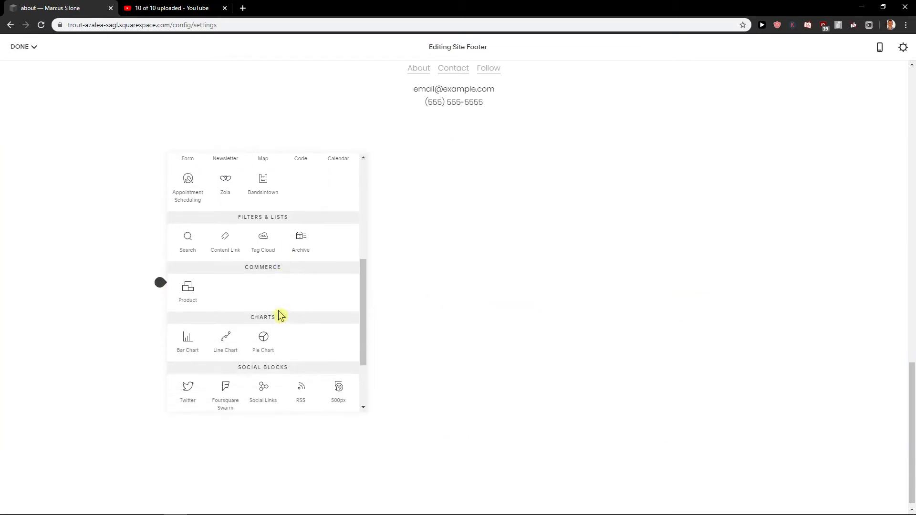
scroll(270, 339, "down", 1)
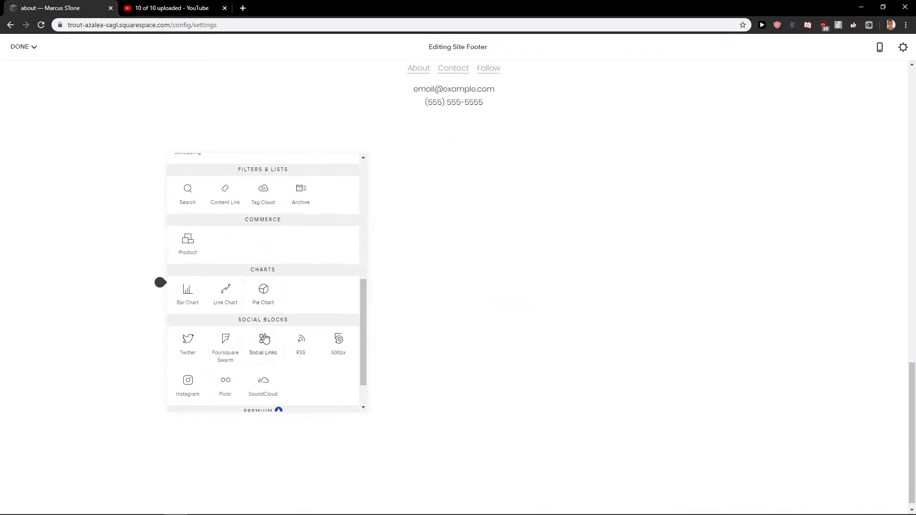
left_click(266, 339)
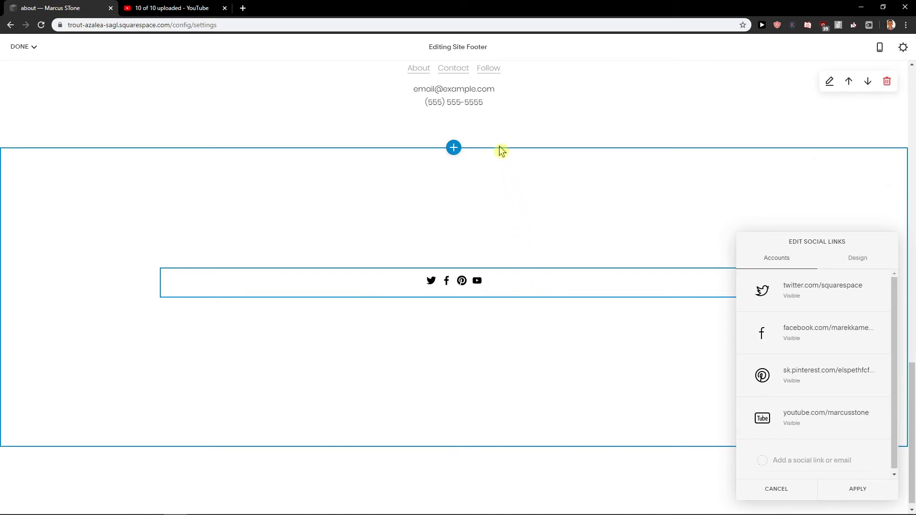
Set the section's height and content width to S with a custom height of 10
left_click(856, 260)
left_click(773, 260)
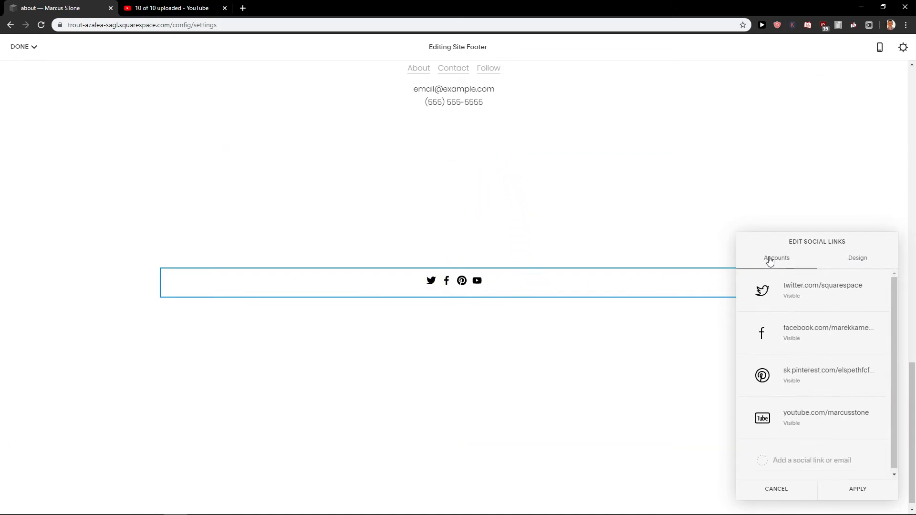
left_click(856, 260)
left_click(829, 168)
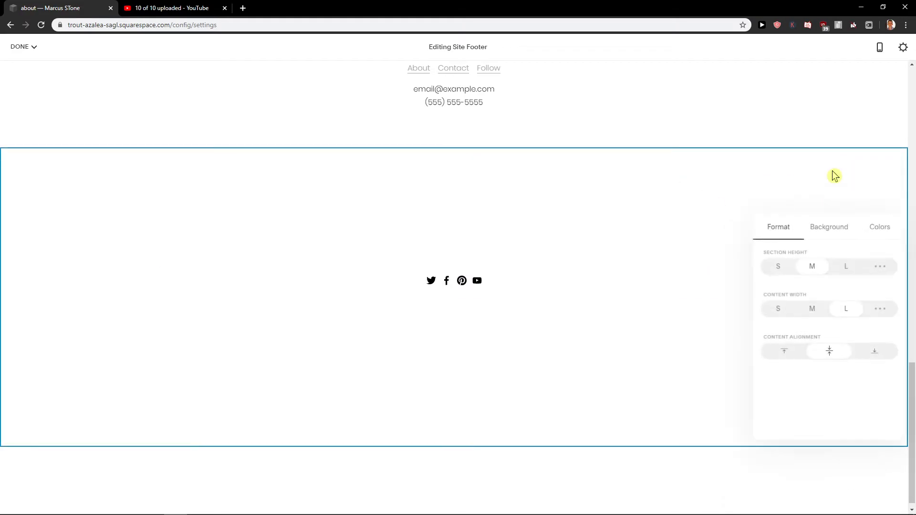
left_click(777, 266)
left_click(775, 310)
left_click(881, 267)
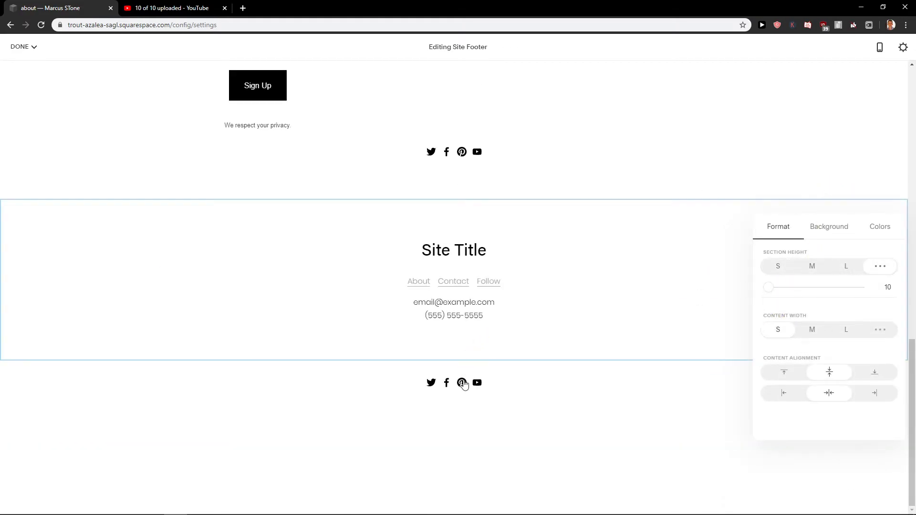
left_click(491, 386)
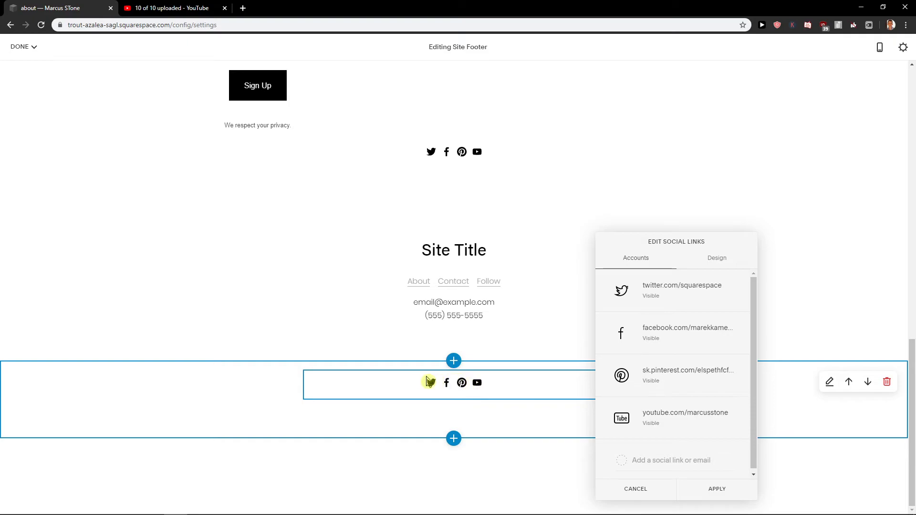
Drag the Social Links block beneath the Site Title, email and phone text
left_click(432, 331)
left_click(385, 378)
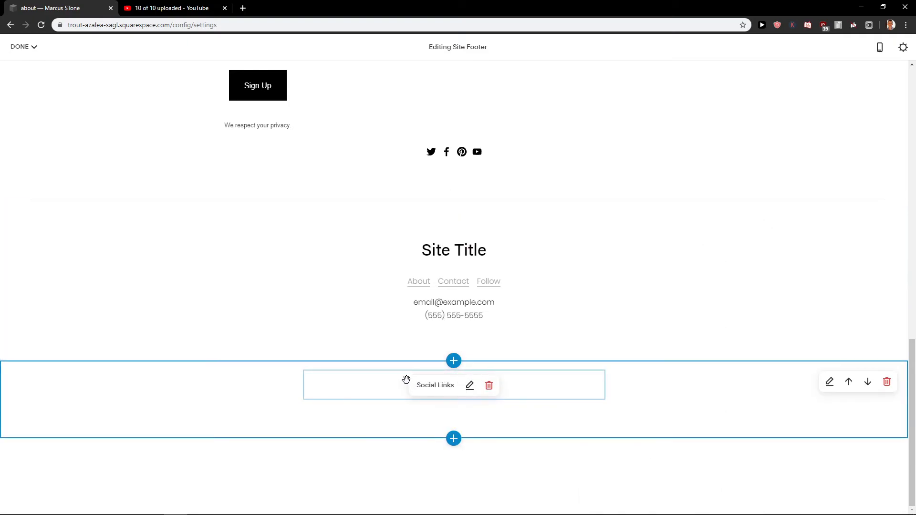
left_click_drag(406, 379, 373, 376)
Scroll to the top of the about page to view the header's social icons
scroll(399, 133, "up", 3)
scroll(405, 374, "down", 2)
scroll(432, 409, "up", 8)
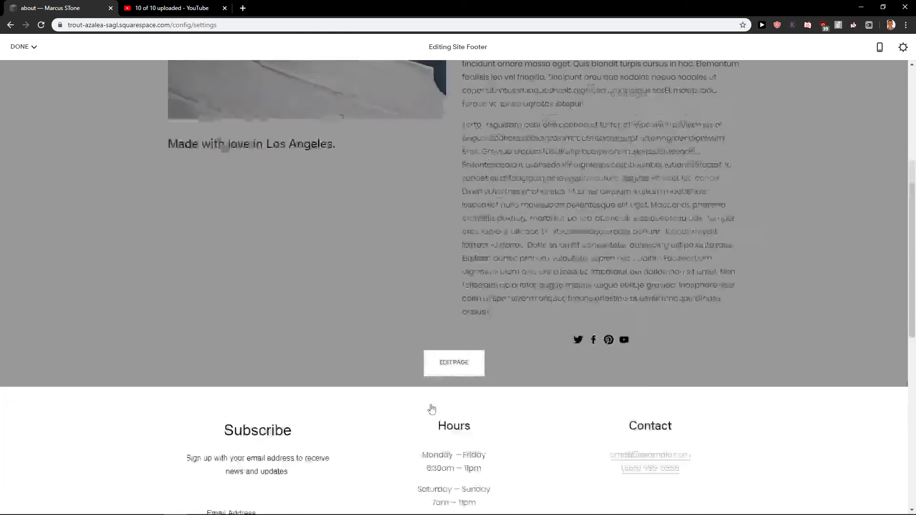
scroll(432, 409, "up", 5)
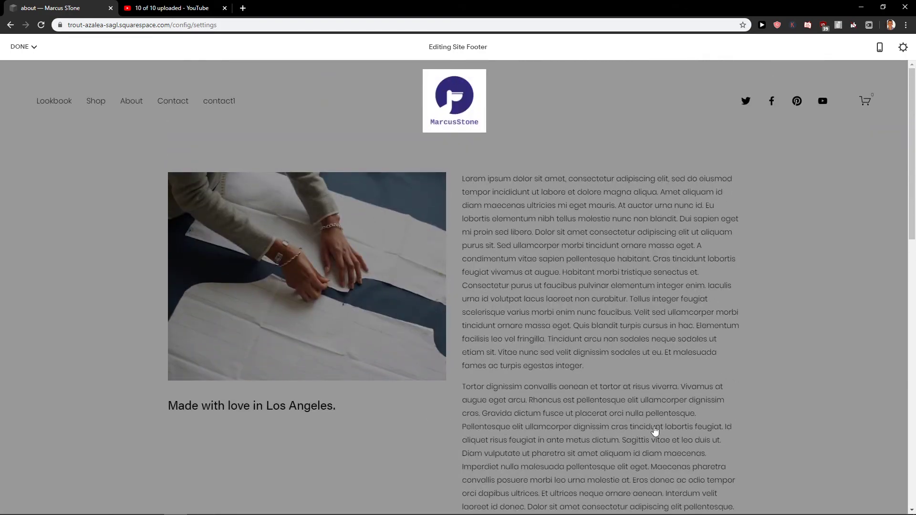